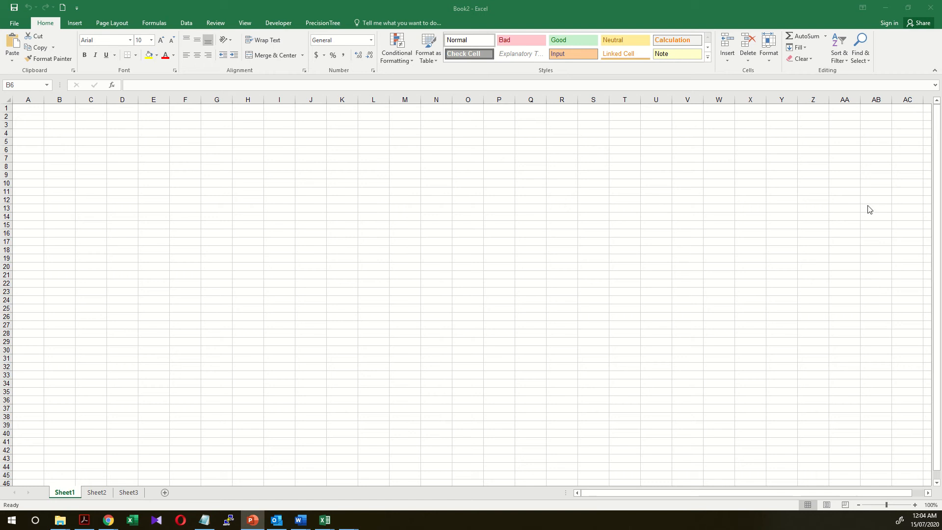
- Create a new PrecisionTree decision tree starting at cell C7 of Sheet1
left_click(135, 159)
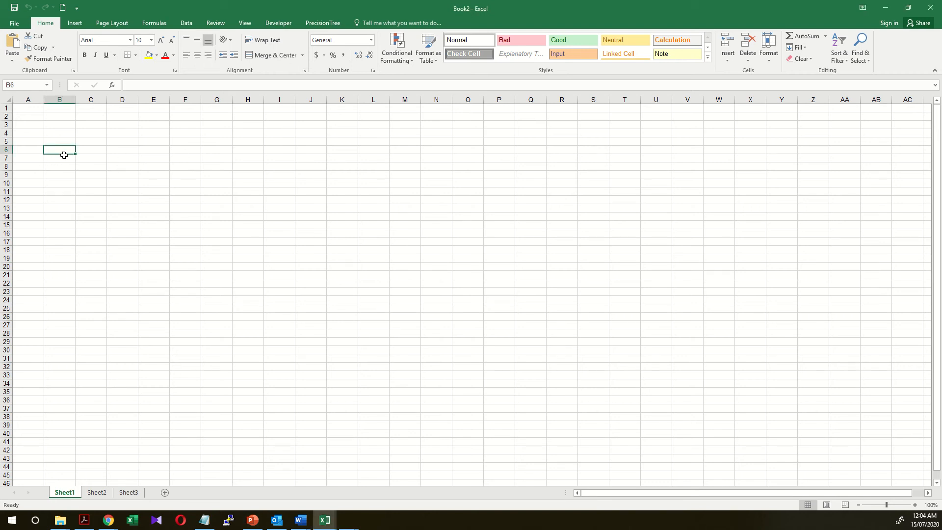
left_click(82, 158)
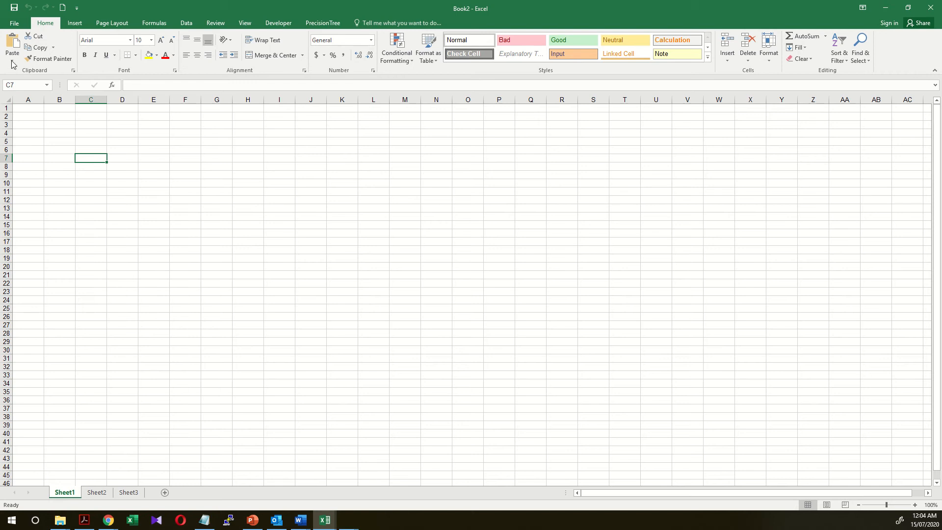
left_click(320, 23)
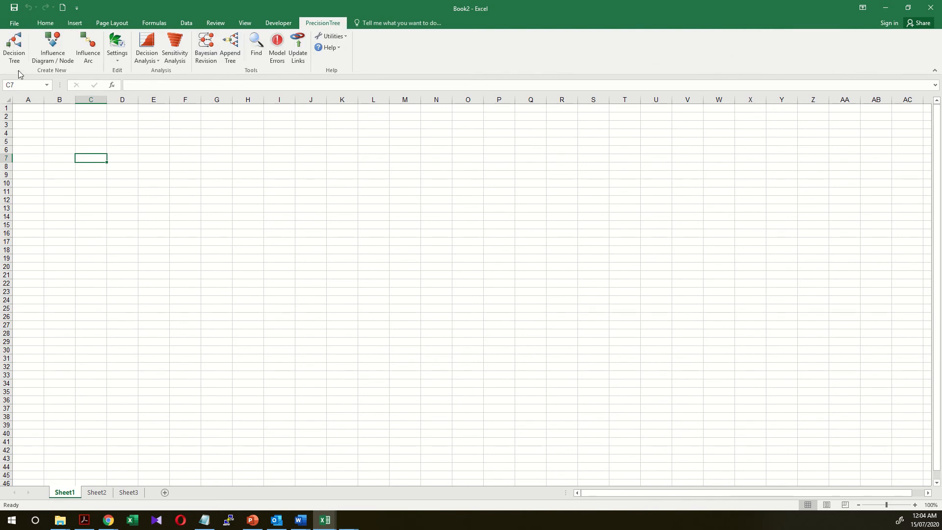
left_click(14, 49)
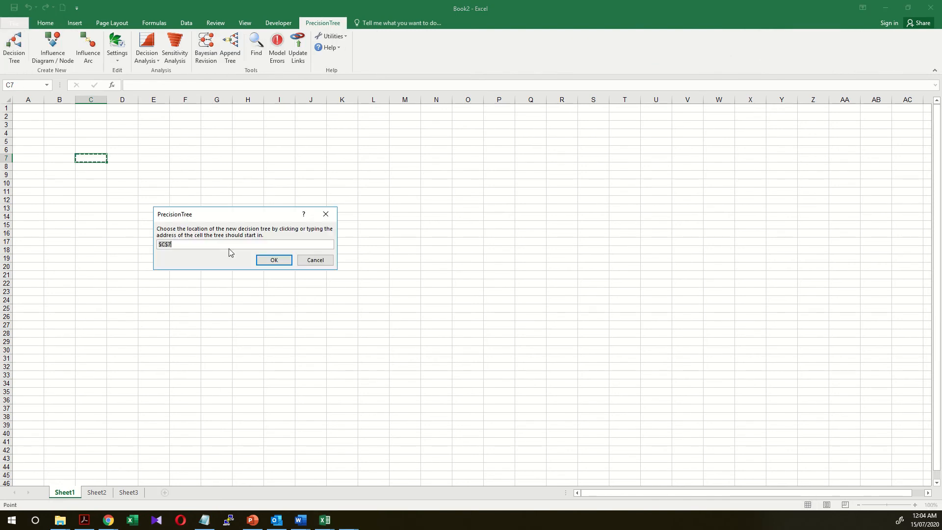
left_click_drag(265, 215, 409, 202)
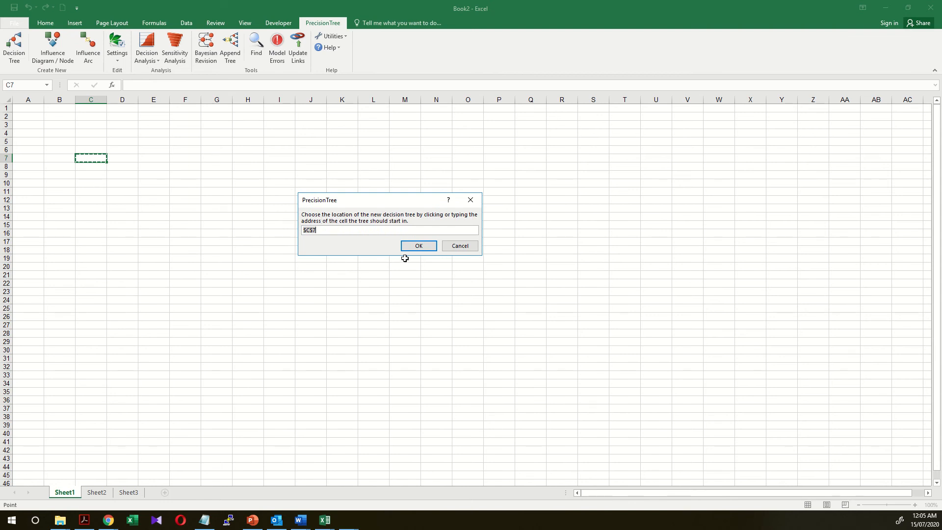
left_click(420, 252)
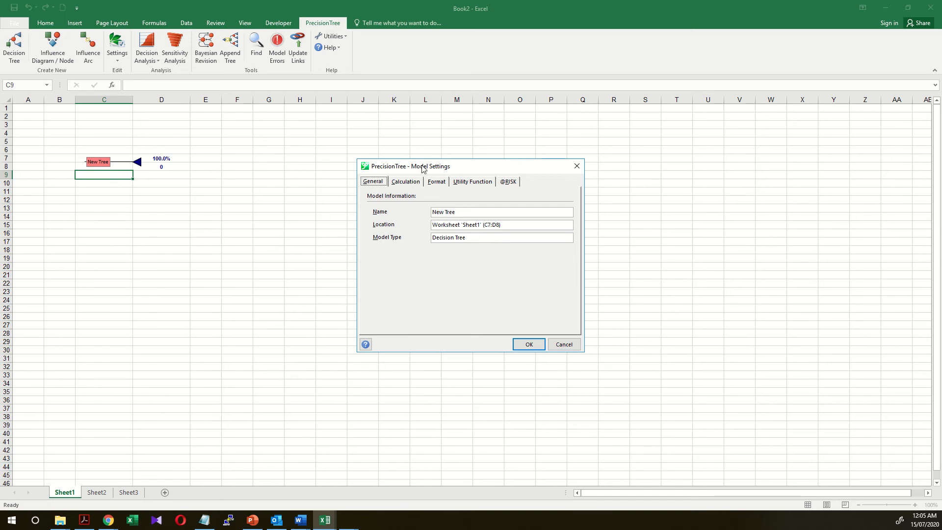
- Name the new decision tree "Travelling to Uni" and accept its model settings
left_click_drag(423, 167, 438, 159)
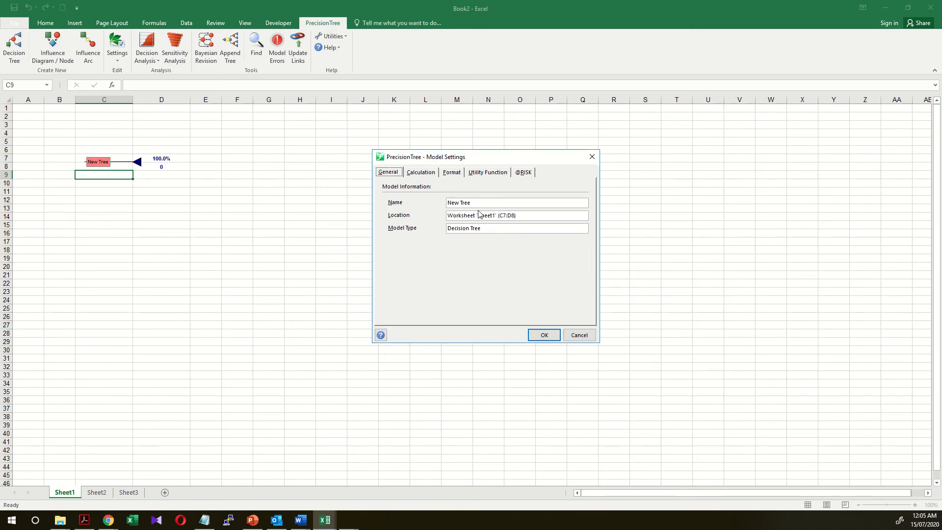
key("Tab")
type("T")
left_click(544, 335)
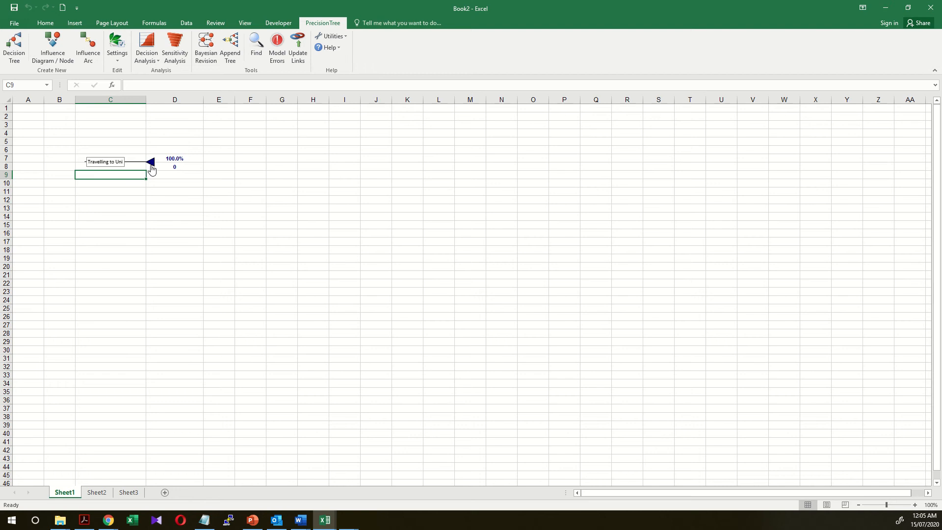
- Change the tree's end node to a decision node and name its two branches "Use PT" and "Drive"
left_click(151, 166)
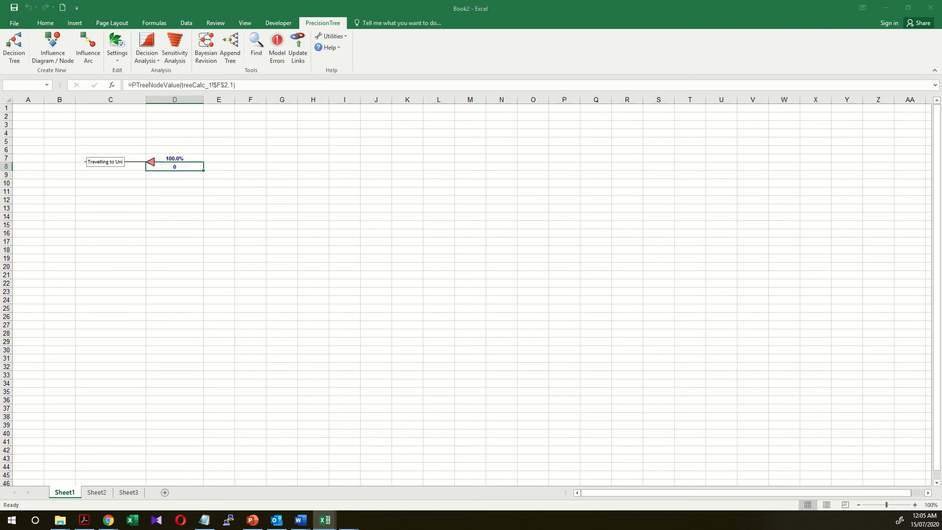
left_click_drag(927, 176, 410, 189)
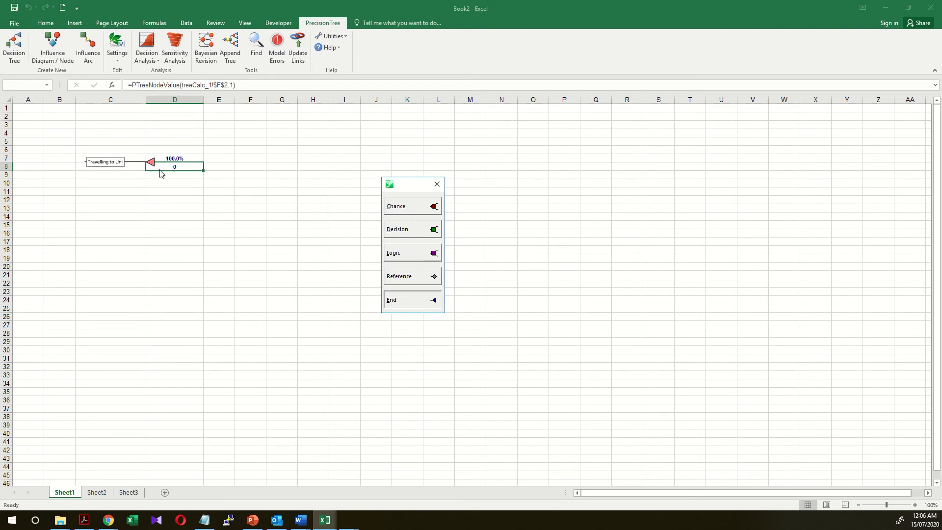
left_click(402, 232)
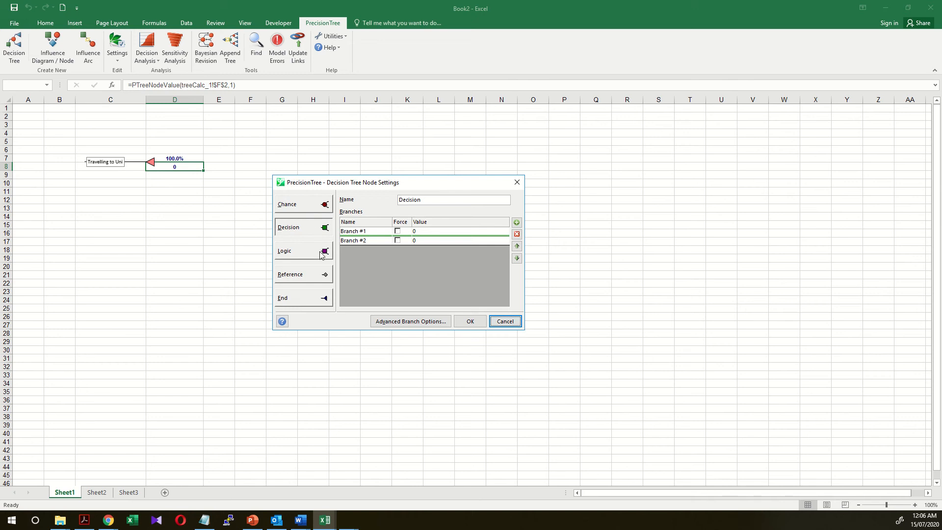
left_click(364, 232)
double_click(368, 230)
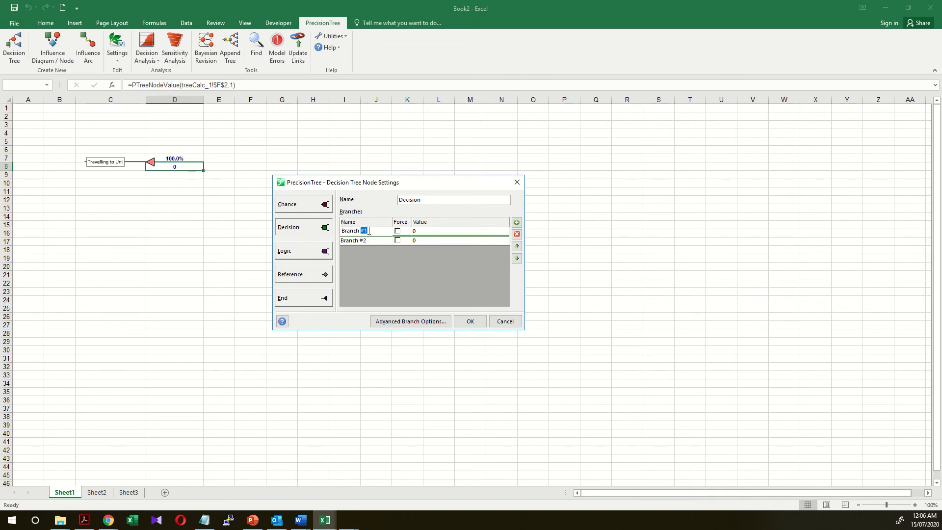
left_click_drag(374, 230, 334, 235)
type("Use PT")
left_click(370, 238)
type("Drive")
- Add a third branch named "Walk" to the decision node and apply the node settings
left_click(517, 222)
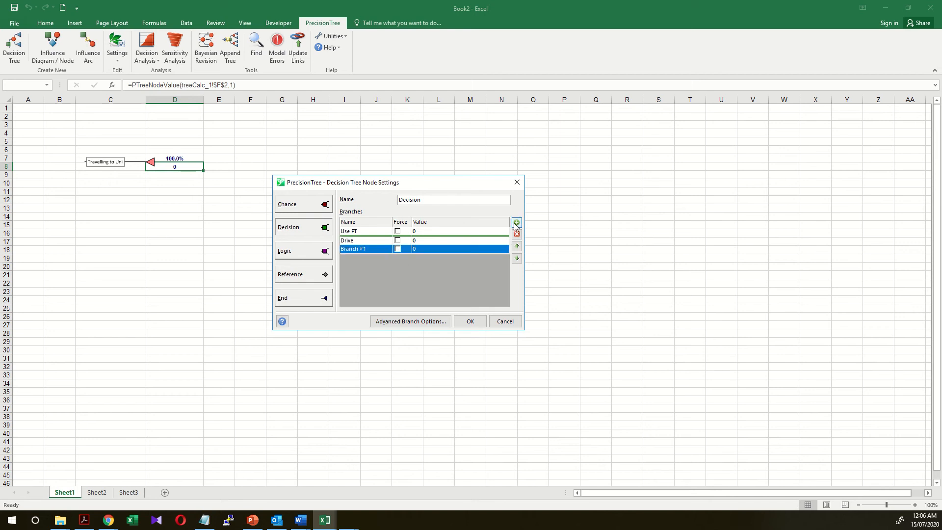
left_click(361, 250)
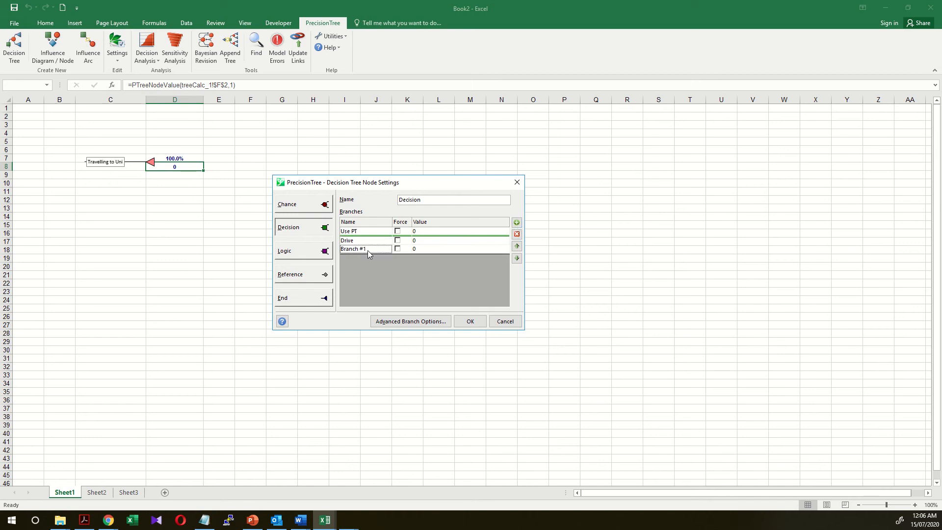
double_click(365, 249)
double_click(364, 250)
left_click(366, 250)
left_click_drag(362, 250, 316, 250)
type("Walk")
left_click(476, 321)
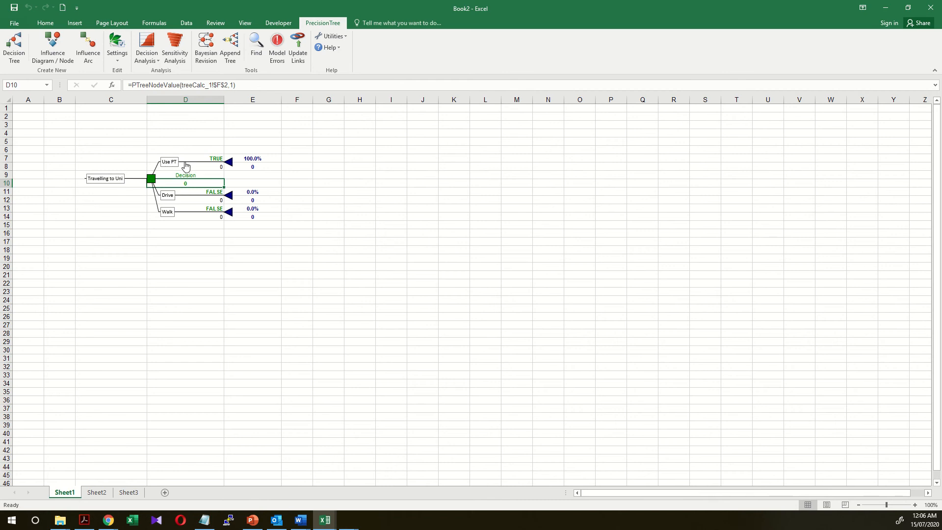
- Change the end node of the Use PT branch to a chance node and name its first branch "Train on time"
left_click(230, 164)
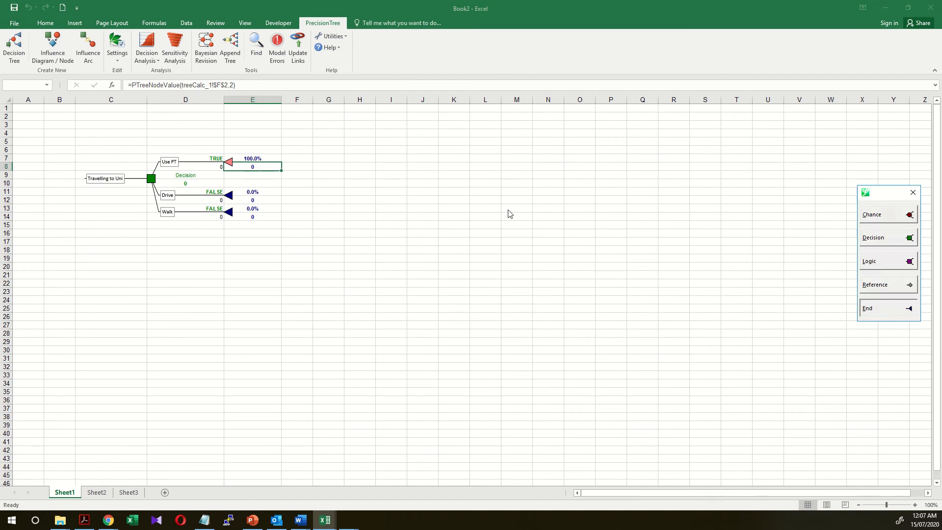
left_click_drag(287, 213, 391, 218)
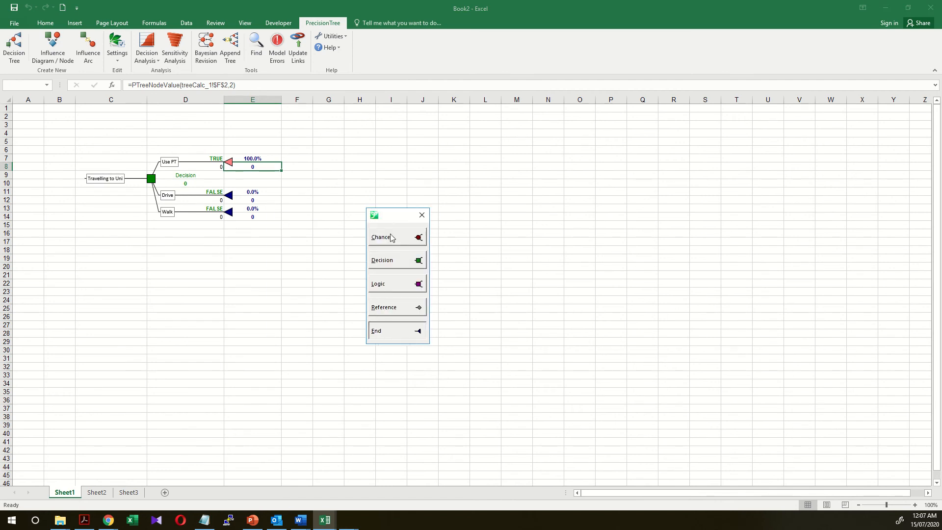
left_click(382, 238)
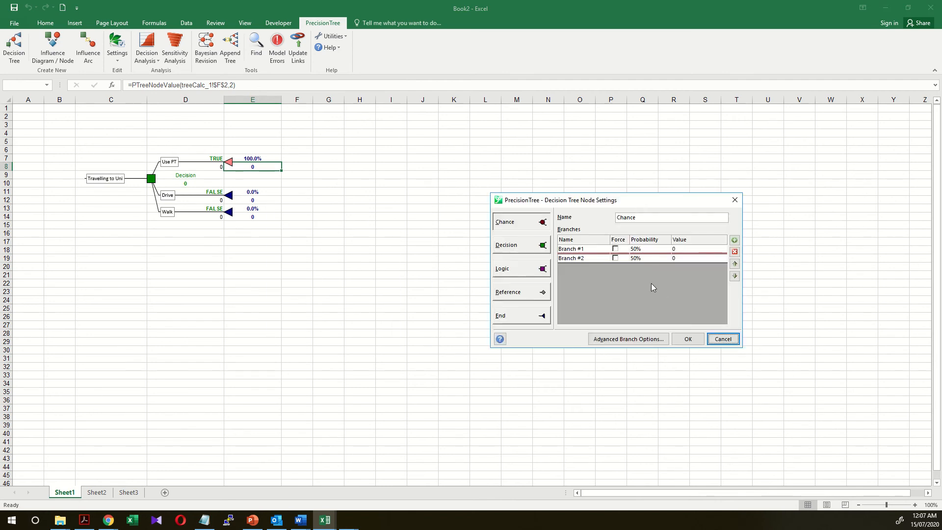
left_click(591, 249)
key("alt+Tab")
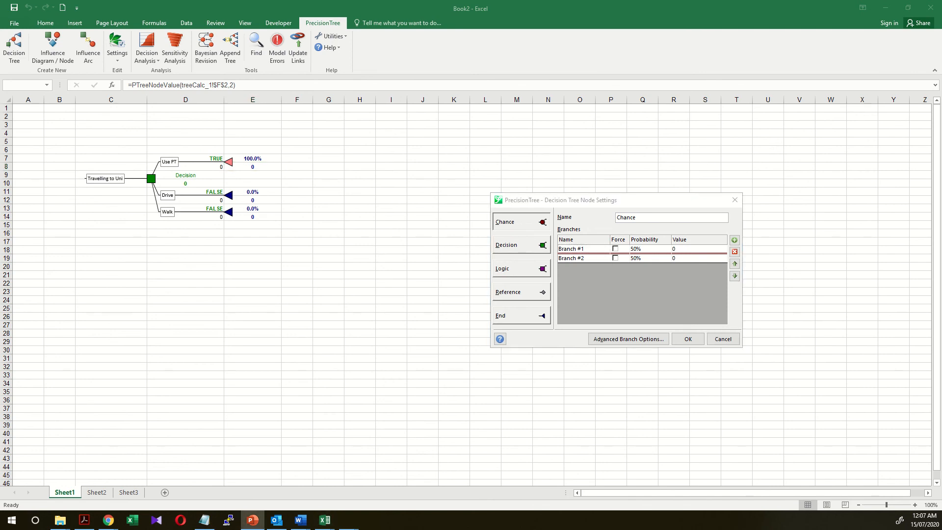
left_click(572, 251)
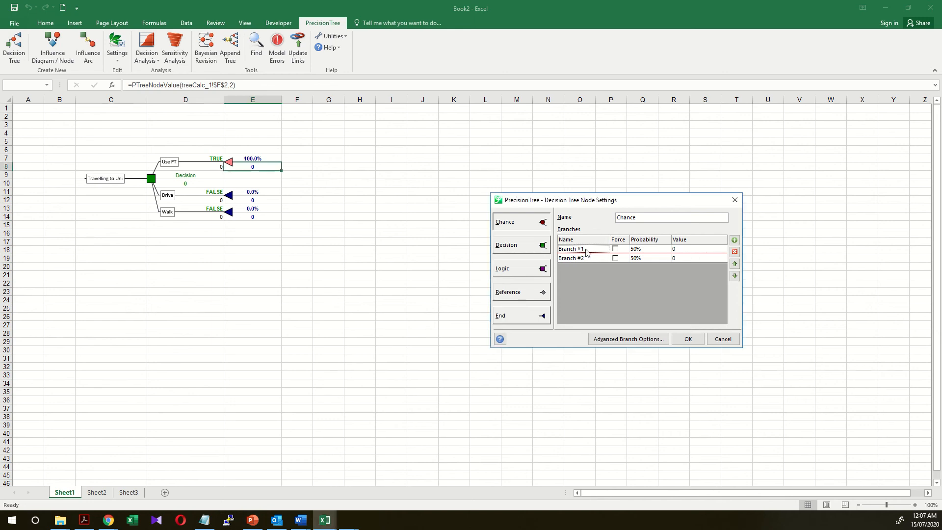
left_click(591, 249)
left_click_drag(591, 250, 531, 249)
type("T")
key("Tab")
key("Tab")
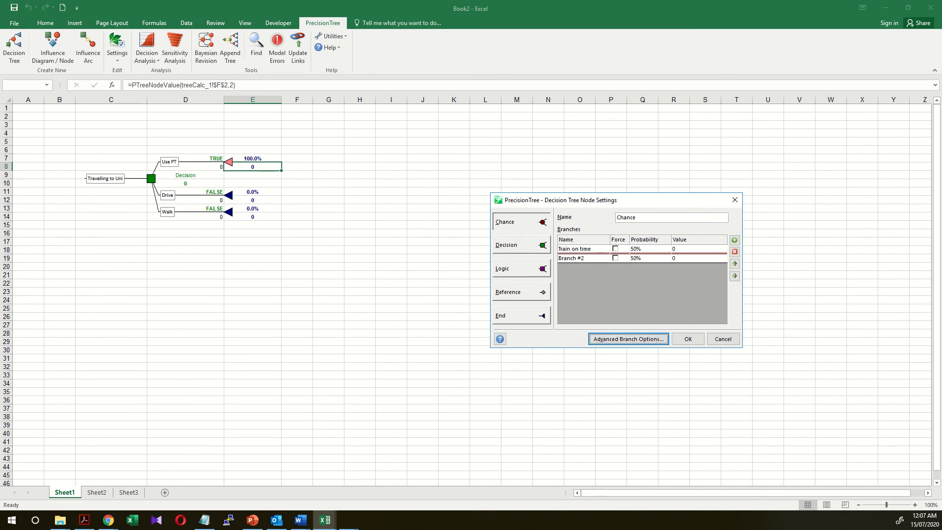
- Set the Train on time probability to 70% and name the second branch "Train is delayed"
left_click(637, 249)
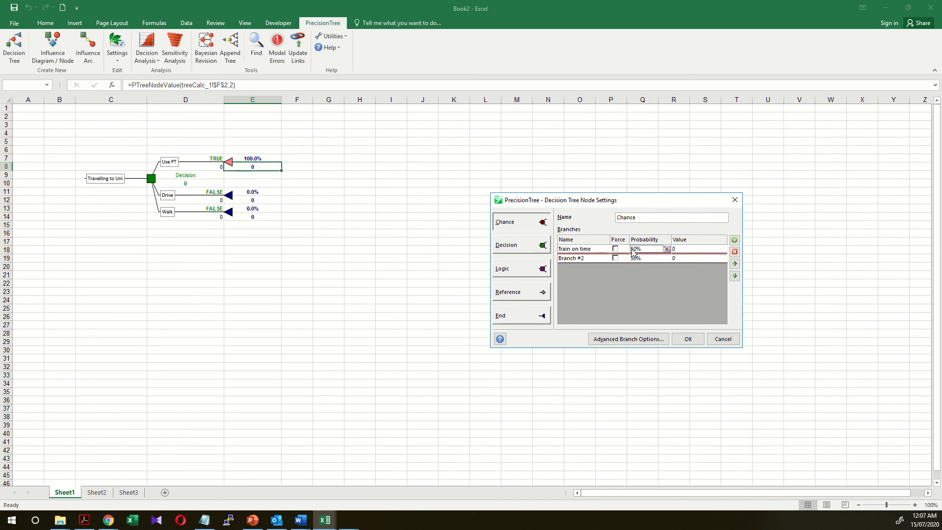
left_click(634, 249)
left_click(635, 248)
left_click(577, 259)
type("Train is delayed")
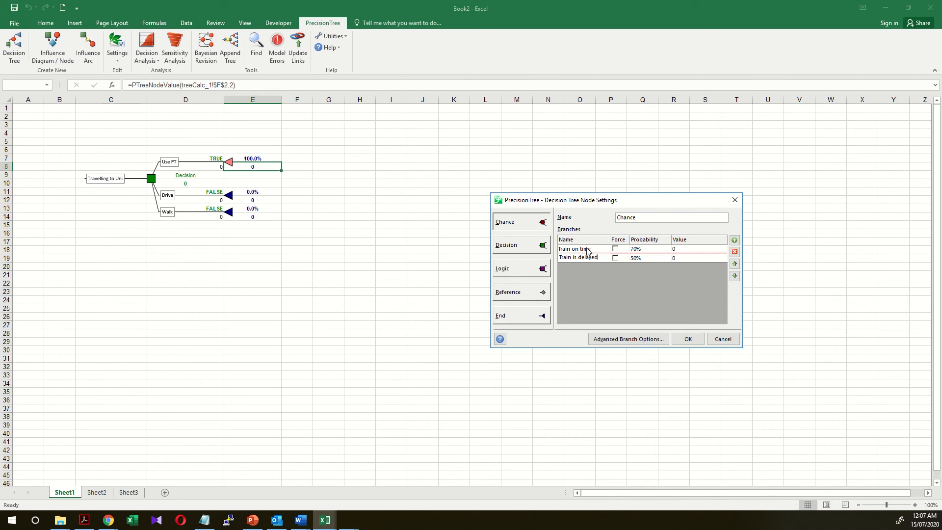
- Set the value of the Train is delayed branch to -50 and try to apply the node settings
left_click(680, 247)
left_click(678, 259)
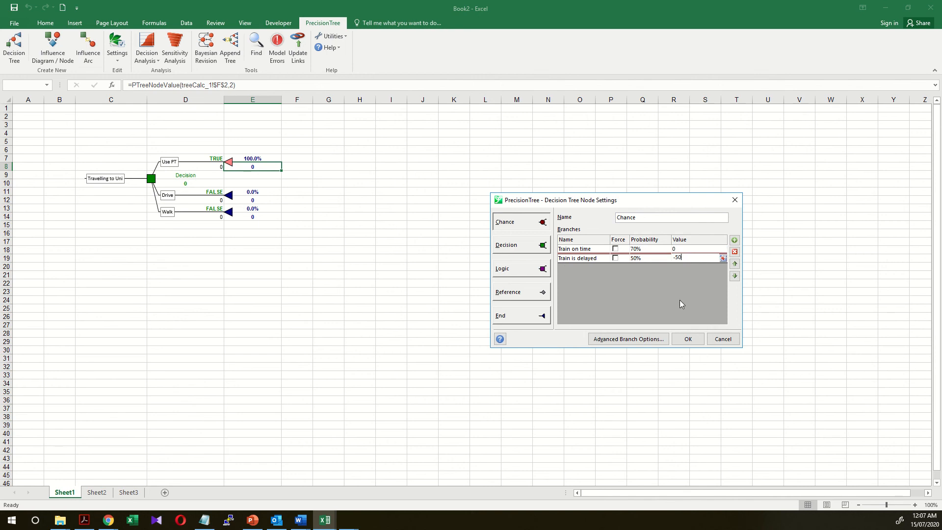
left_click(689, 339)
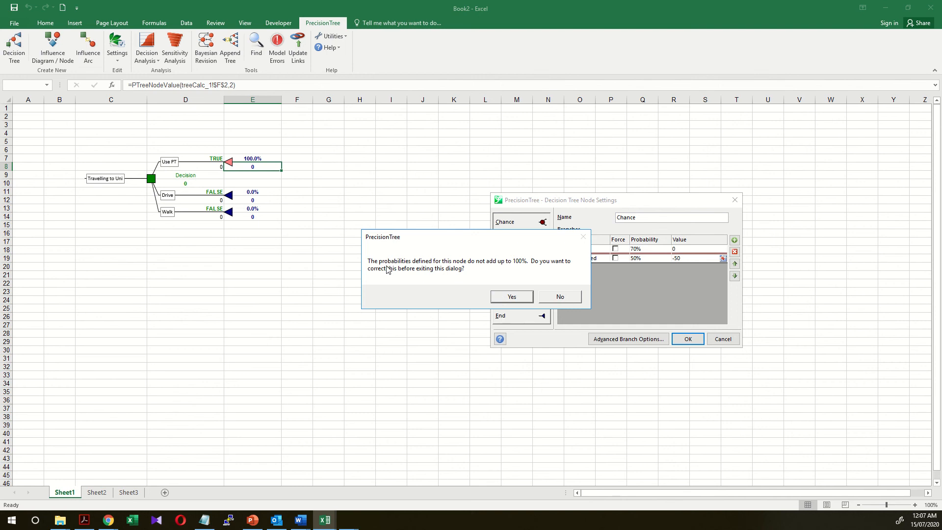
left_click_drag(421, 241, 456, 244)
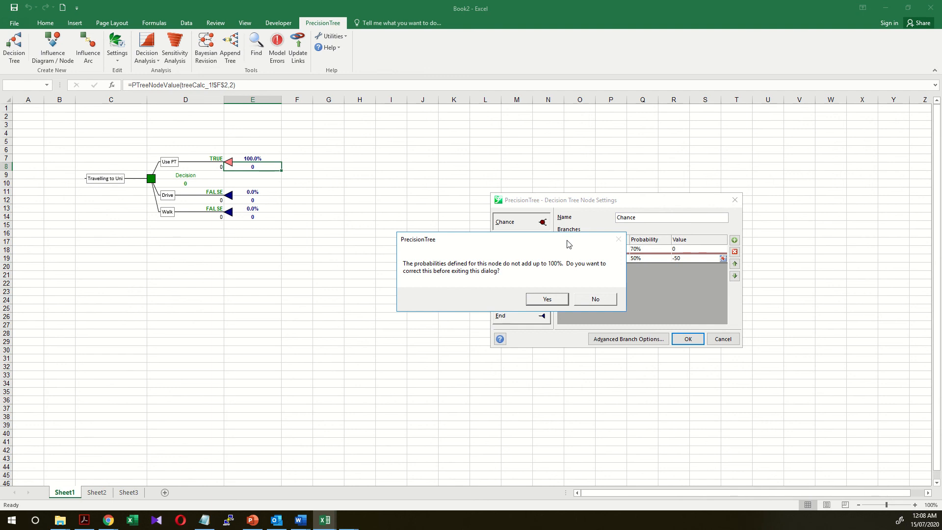
left_click_drag(567, 240, 519, 244)
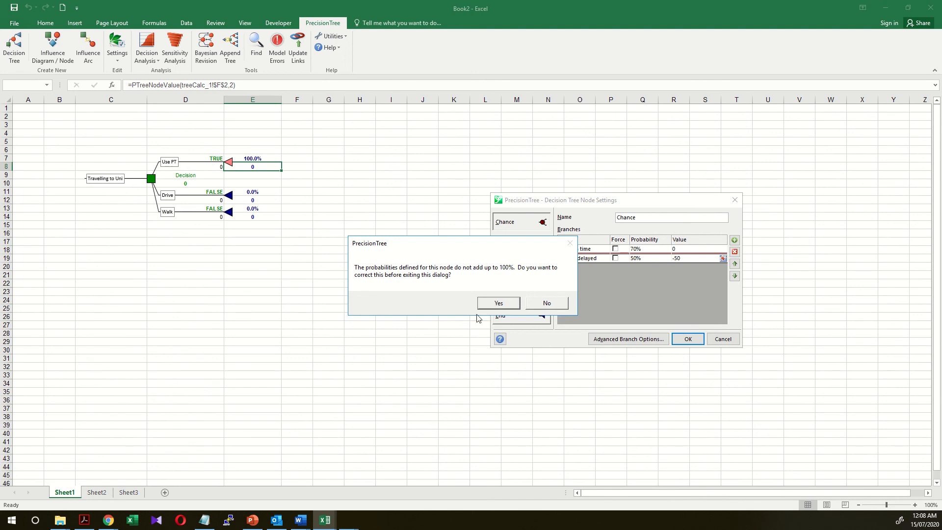
- Correct the Train is delayed probability to 30% and apply the chance node settings
left_click(505, 304)
left_click(637, 259)
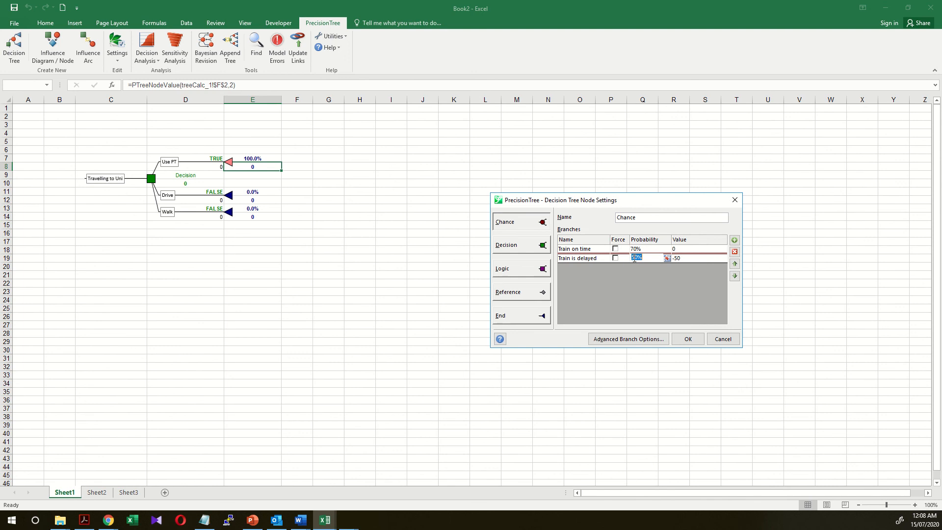
left_click_drag(635, 258, 630, 258)
left_click(686, 338)
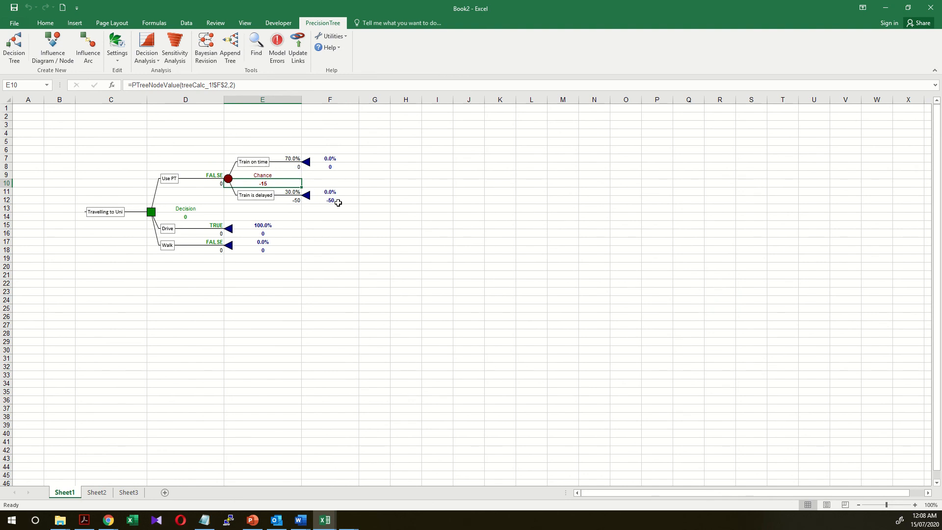
- Change the end node of the Drive branch to a chance node with branches named "No Traffic" and "Heavy Traffic"
left_click(229, 231)
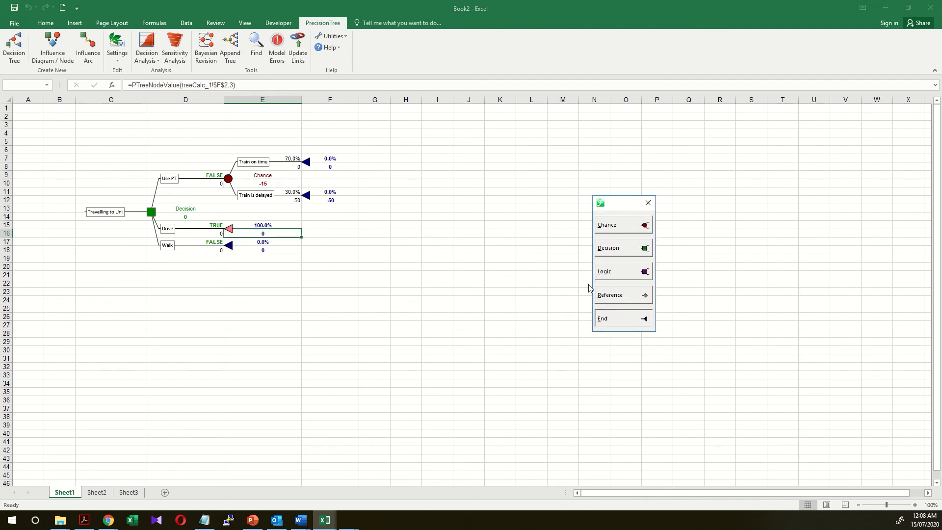
left_click(622, 226)
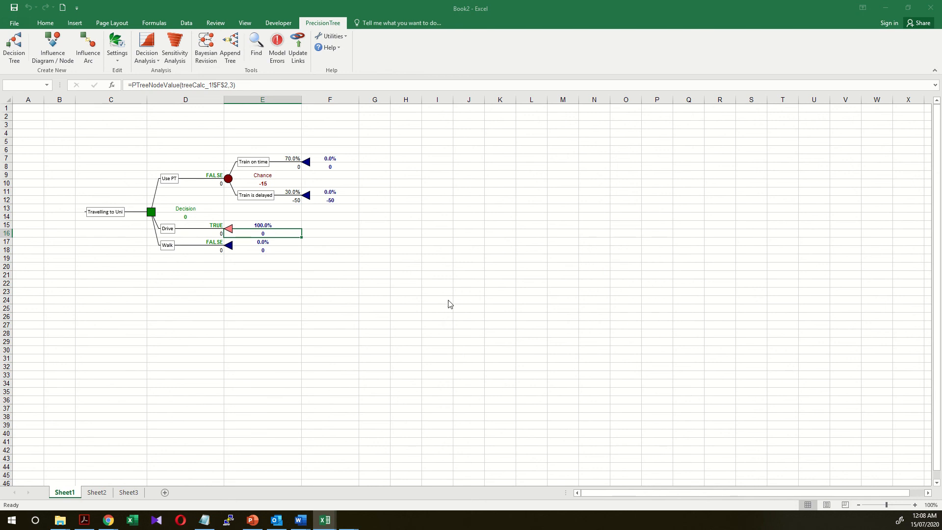
left_click_drag(941, 204, 613, 189)
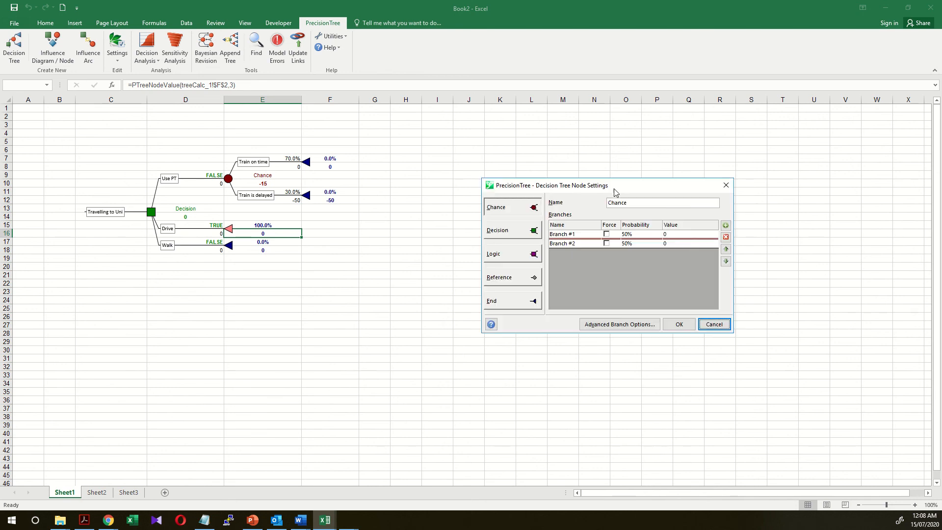
left_click(584, 235)
double_click(577, 234)
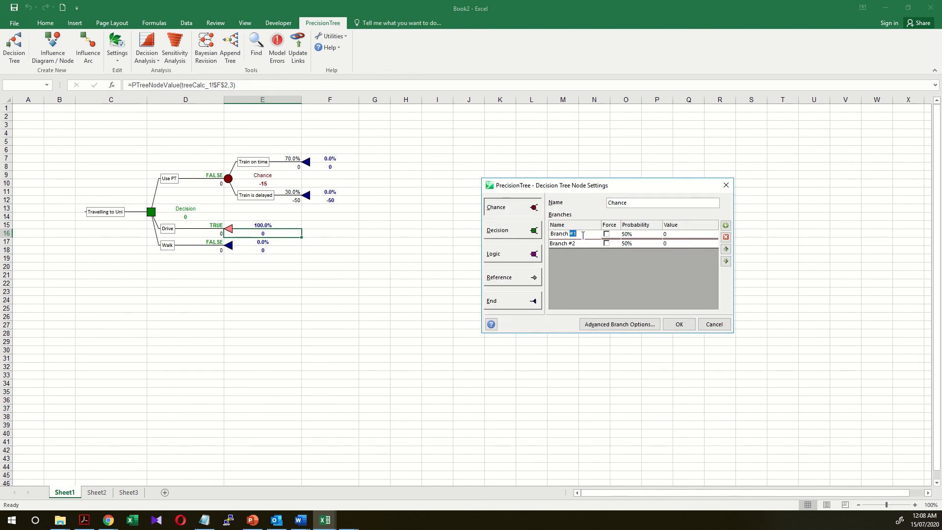
left_click_drag(583, 235, 541, 237)
type("T")
type("Light Traff")
type("He")
type("avy Traffic")
left_click(557, 236)
left_click_drag(564, 234, 528, 236)
type("No")
- Set the branch probabilities to 80% for No Traffic and 20% for Heavy Traffic
left_click(627, 234)
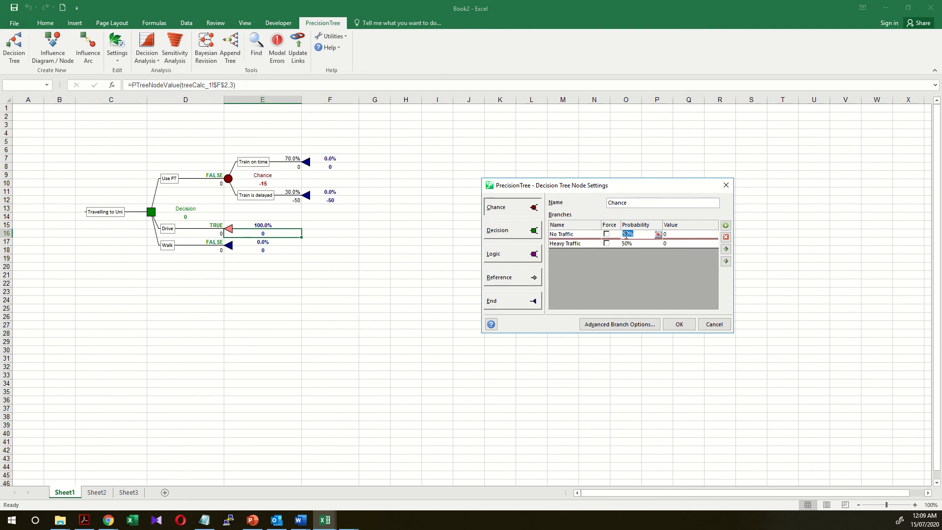
left_click(626, 237)
type("8")
left_click(626, 233)
left_click(575, 244)
left_click(631, 244)
left_click(626, 244)
left_click_drag(625, 243, 619, 244)
type("2")
- Set the value of the Heavy Traffic branch to -60 and apply the chance node settings
left_click(672, 243)
type("-60")
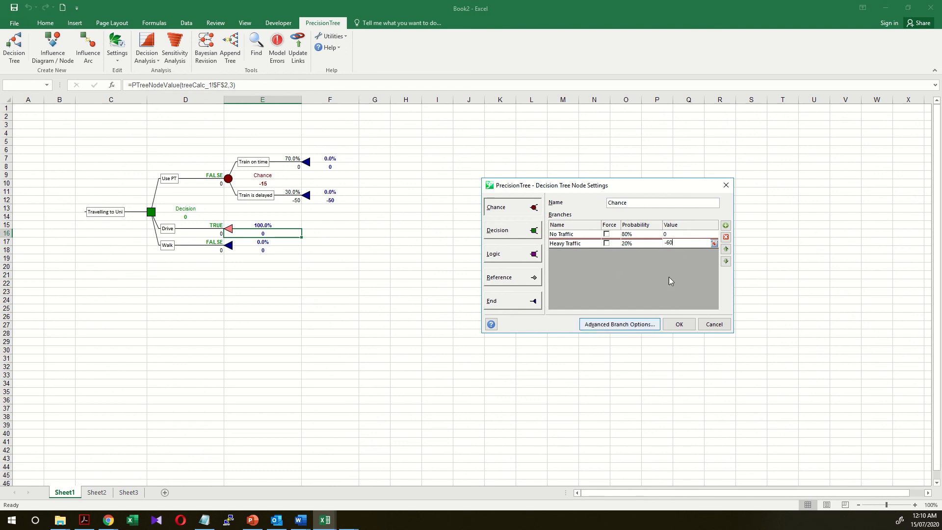
left_click(679, 324)
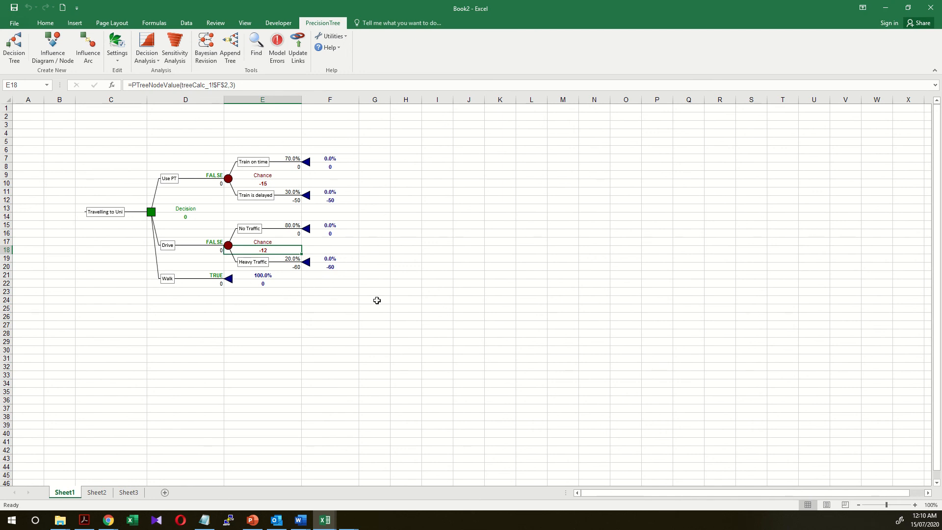
left_click(433, 283)
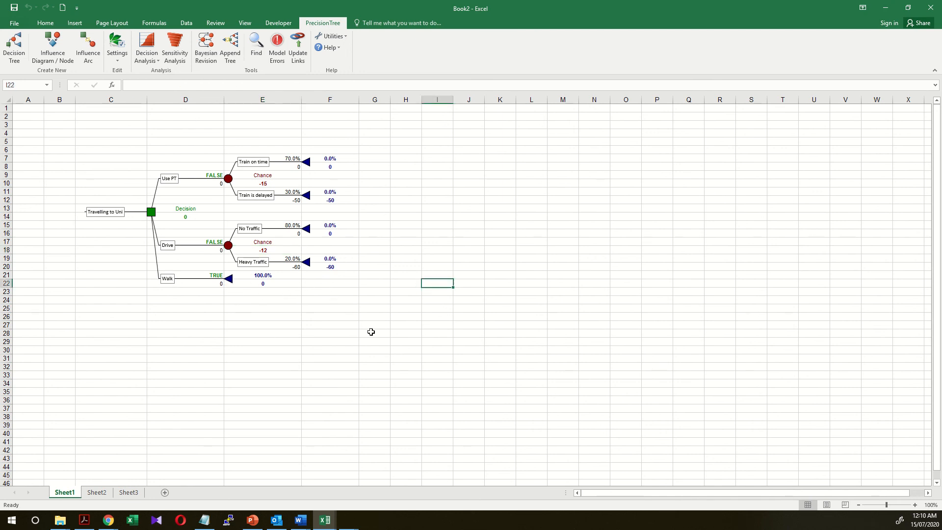